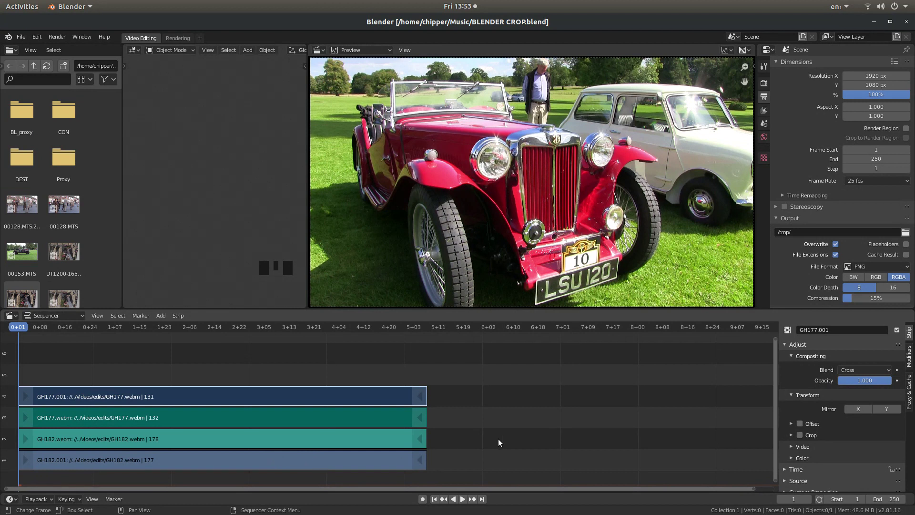
- Slide the two GH177 clips in channels 3 and 4 right to start at frame 75
drag(301, 368, 462, 420)
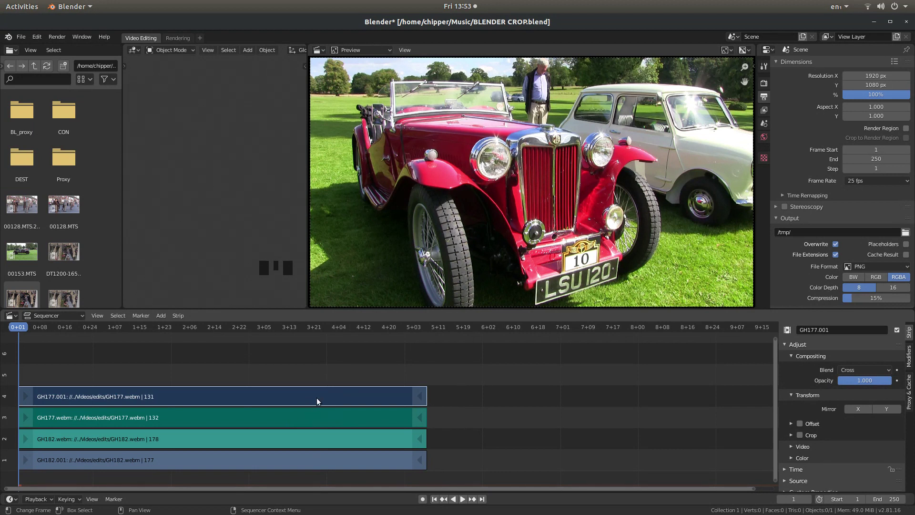
key(g)
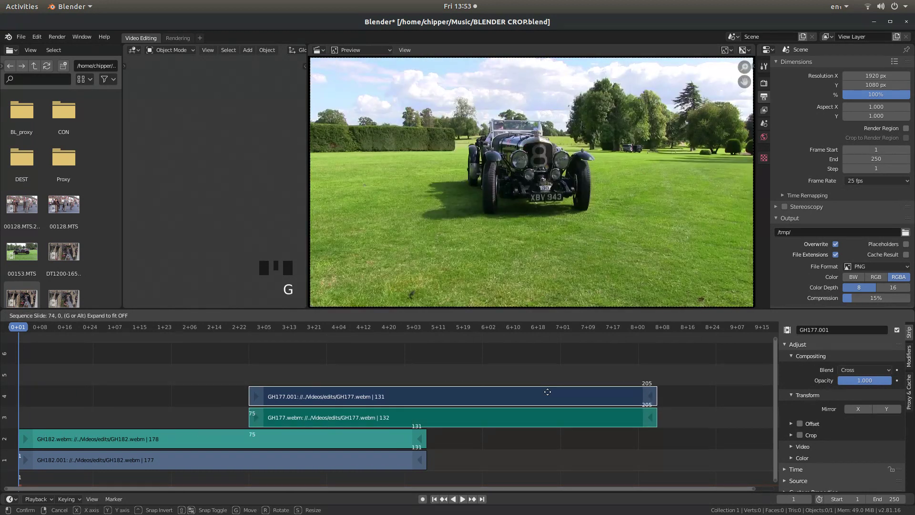
click(547, 392)
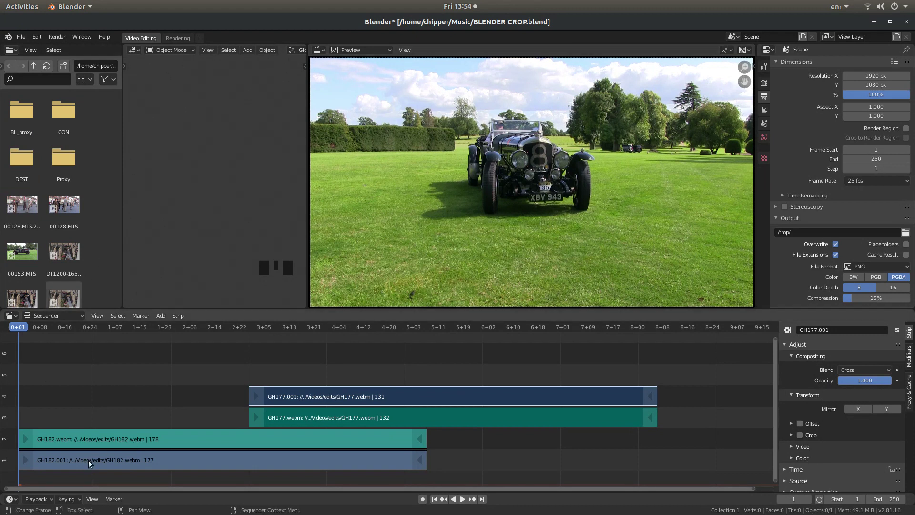
- Add a Transform effect strip for the GH182.001 clip, landing in channel 5
click(118, 464)
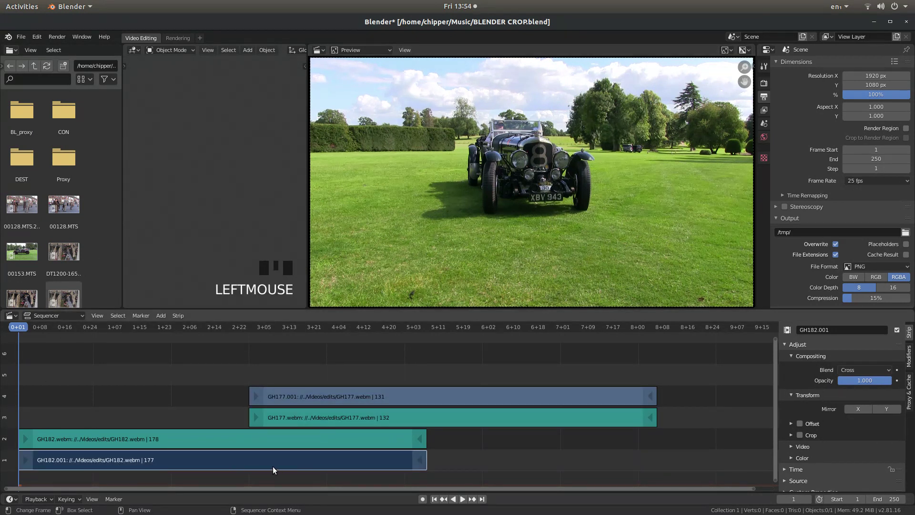
click(162, 316)
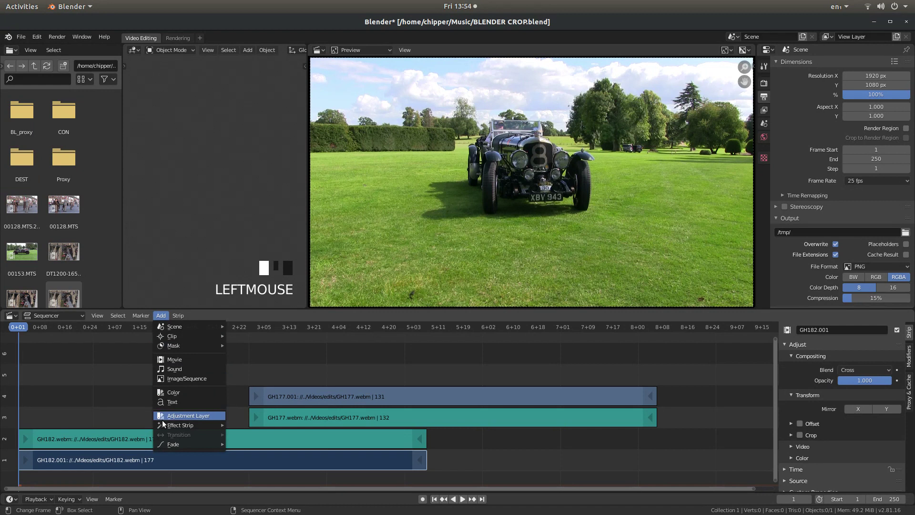
mouse_move(164, 426)
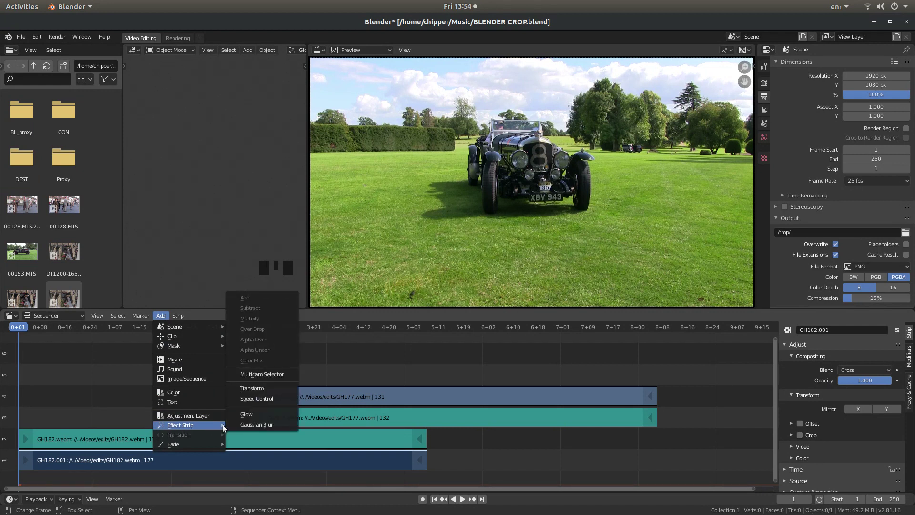
click(278, 389)
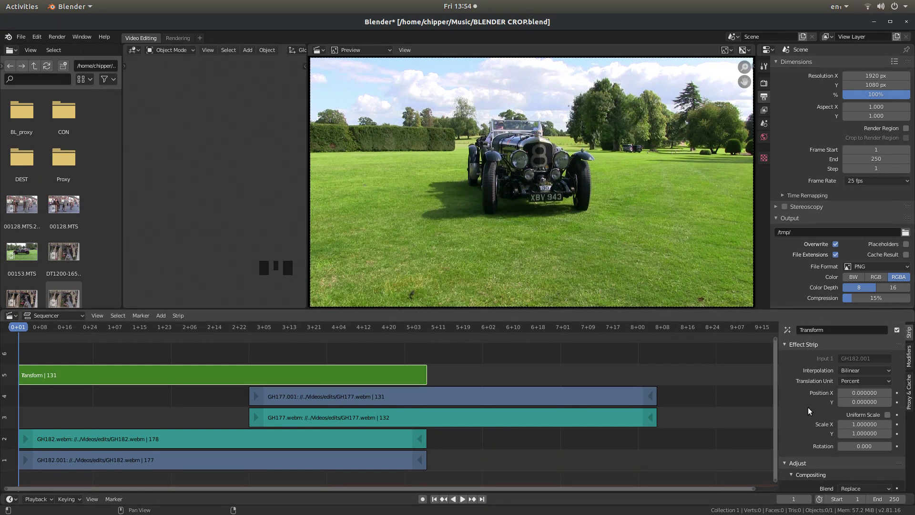
- Enable Uniform Scale on the Transform strip and set its scale to 1.36
click(888, 415)
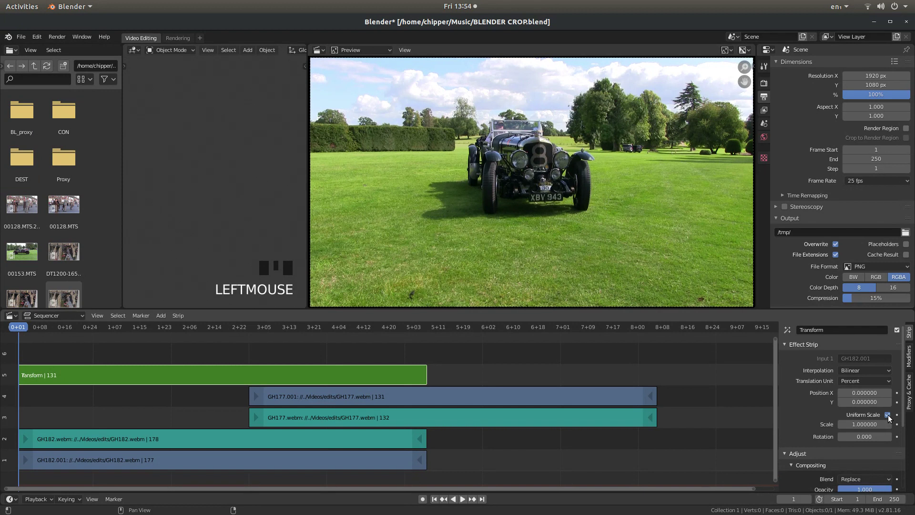
double_click(867, 425)
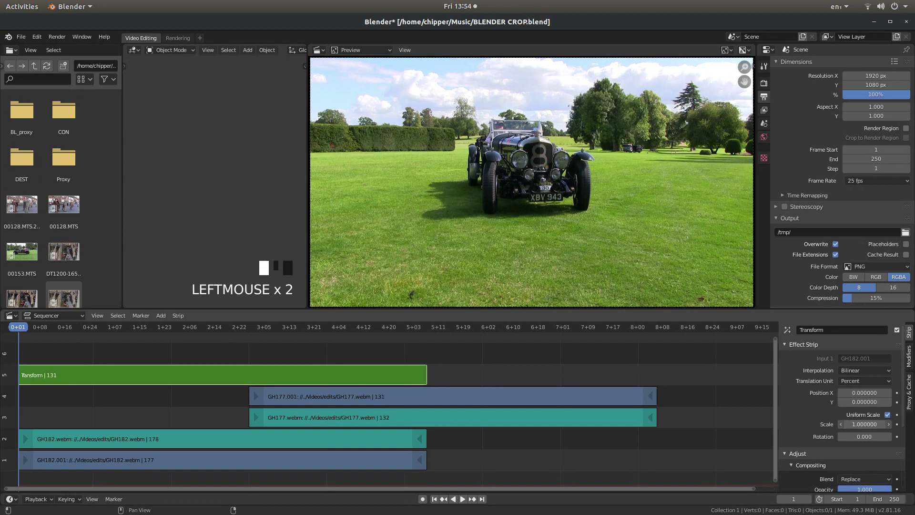
drag(867, 425, 807, 424)
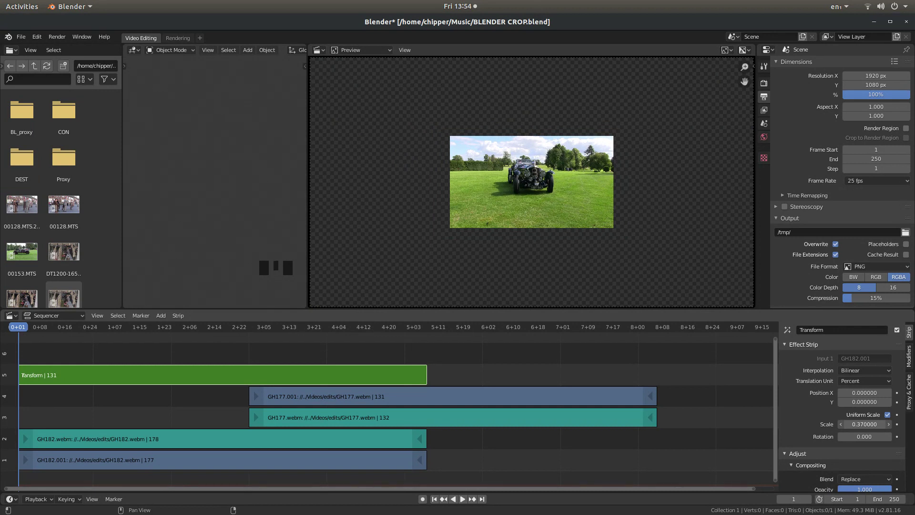
drag(844, 424, 910, 425)
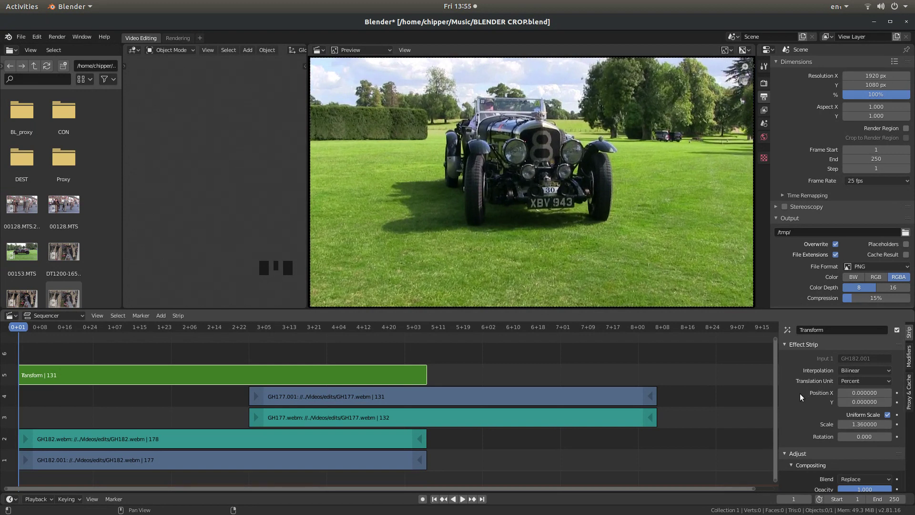
scroll(802, 393, up, 3)
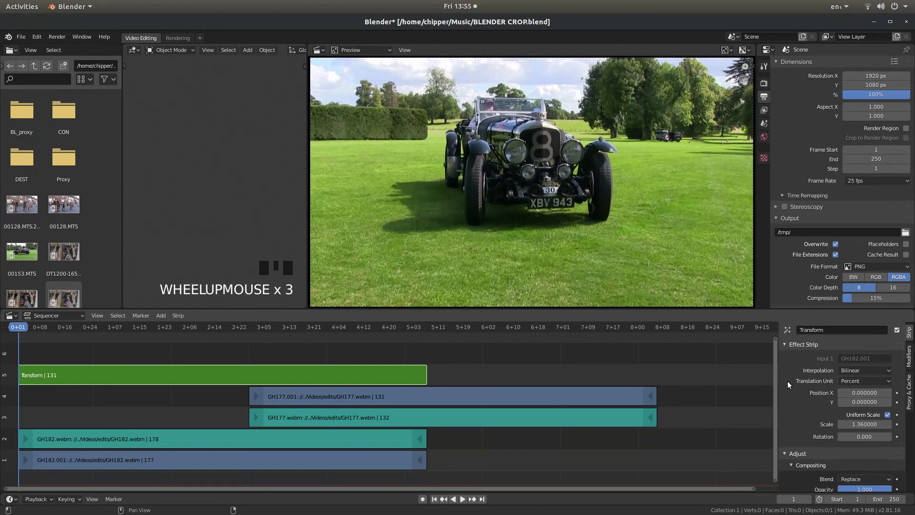
scroll(797, 376, down, 2)
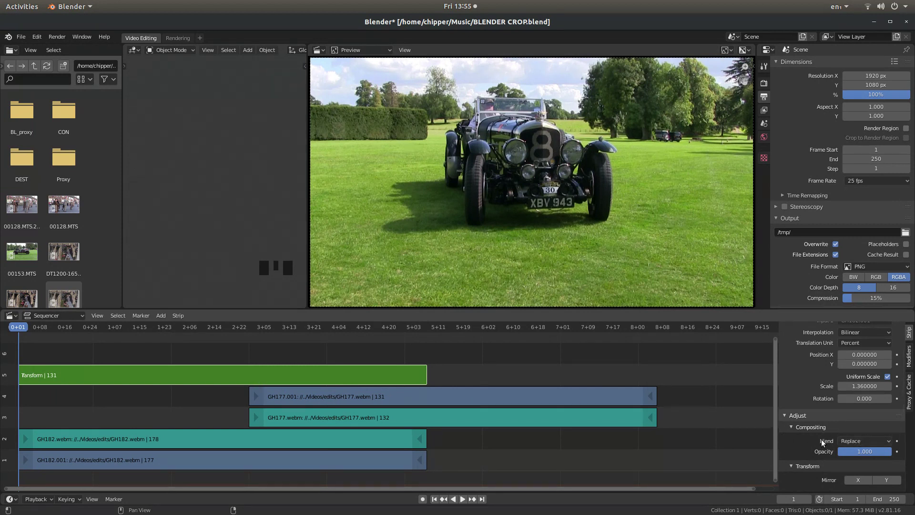
- Set the blend mode to Alpha Under on both the Transform strip and GH182.001
click(859, 440)
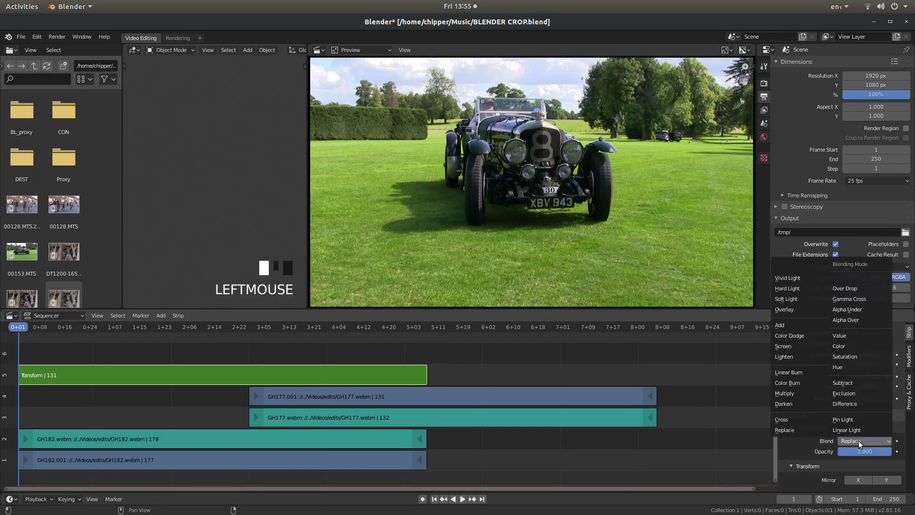
click(863, 308)
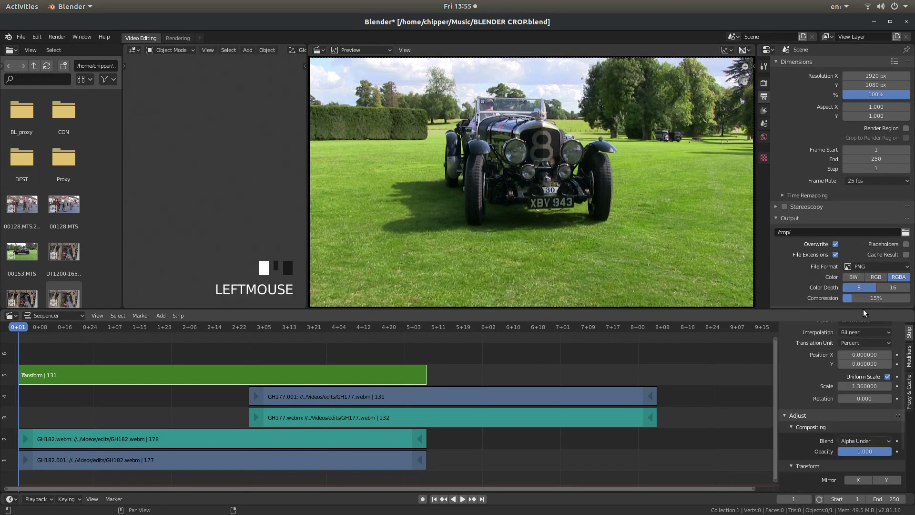
click(351, 459)
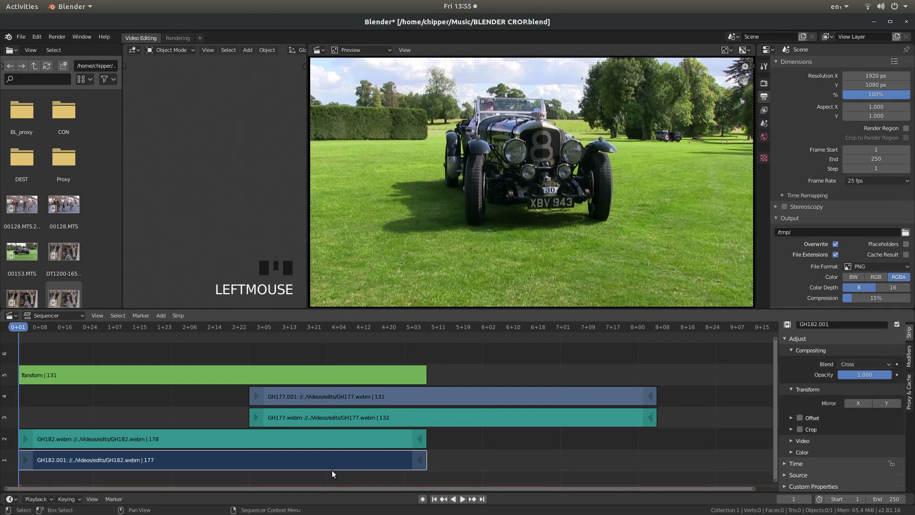
click(857, 364)
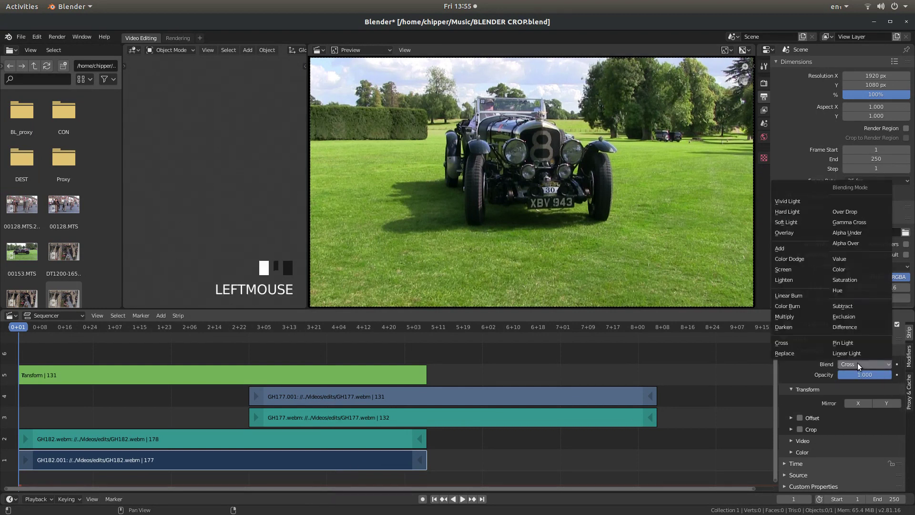
click(849, 231)
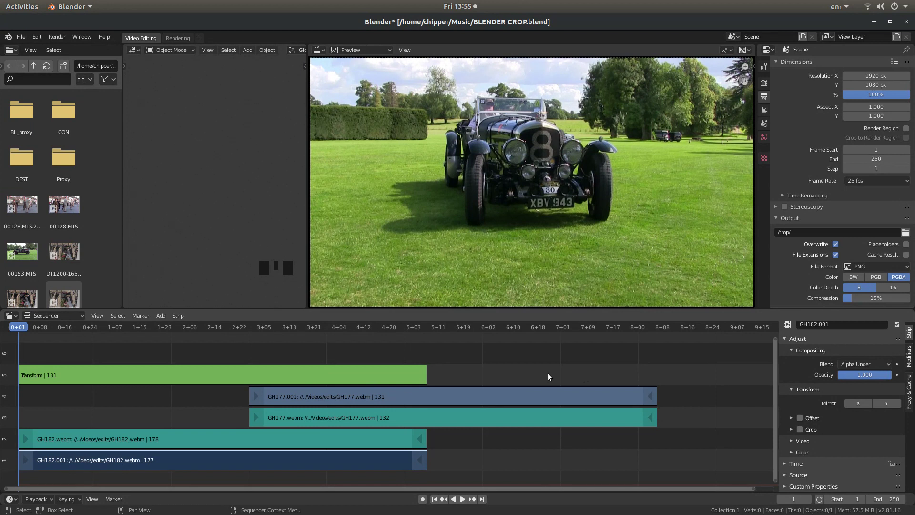
- Slide both GH177 clips back left so they start at frame 1
drag(548, 373, 677, 455)
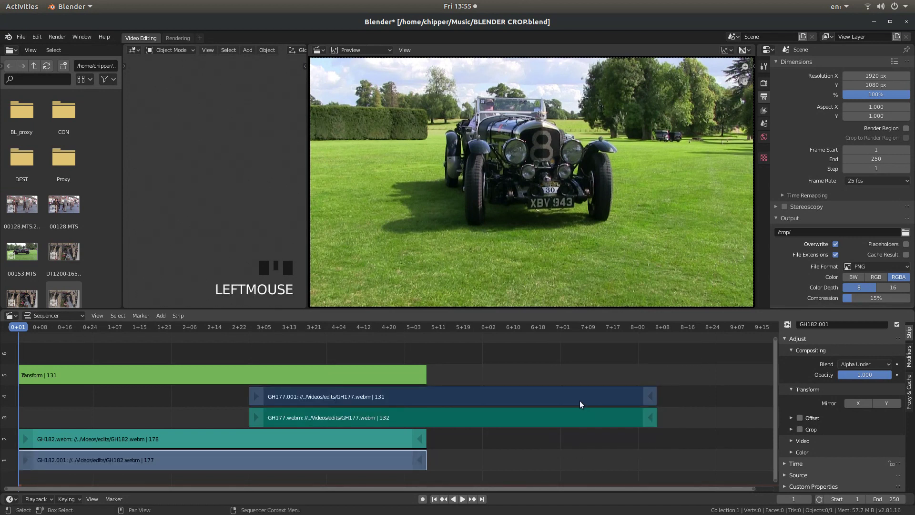
key(g)
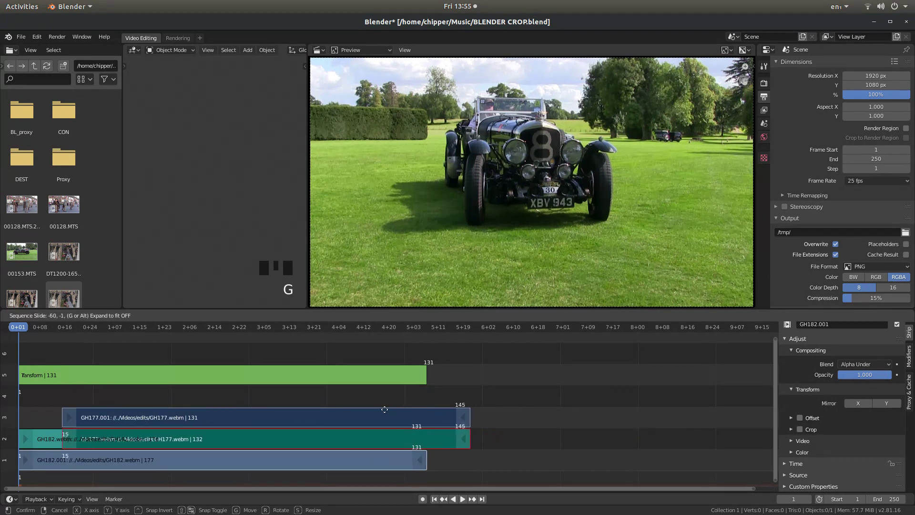
mouse_move(350, 409)
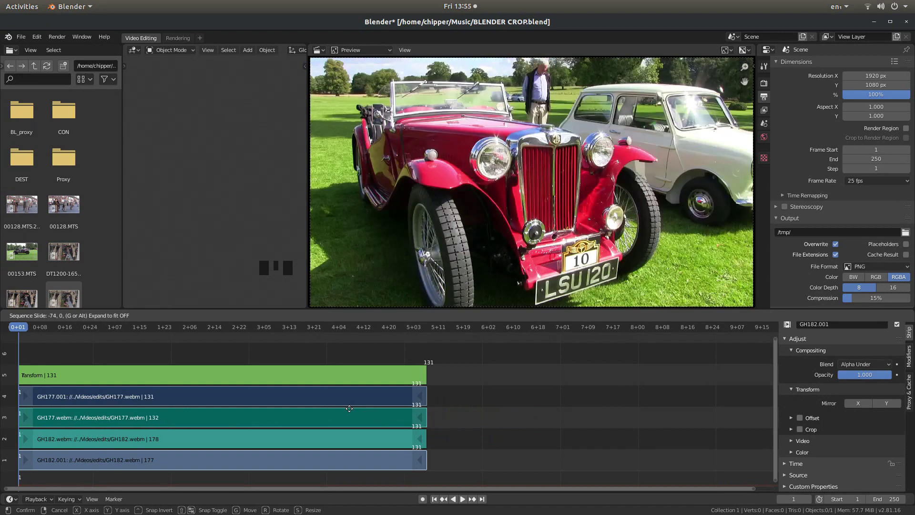
click(350, 408)
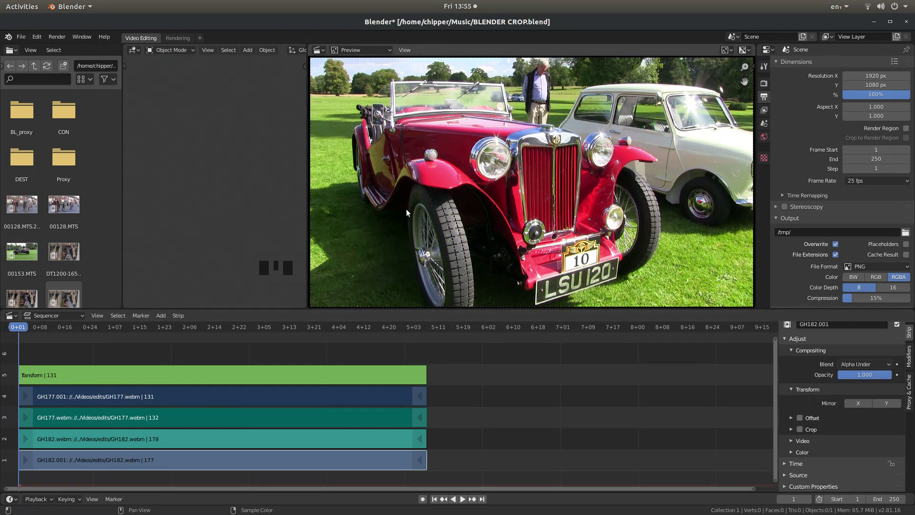
- On GH177.001, enable Offset and Crop and expand both subpanels showing 0 px values
click(236, 399)
click(229, 399)
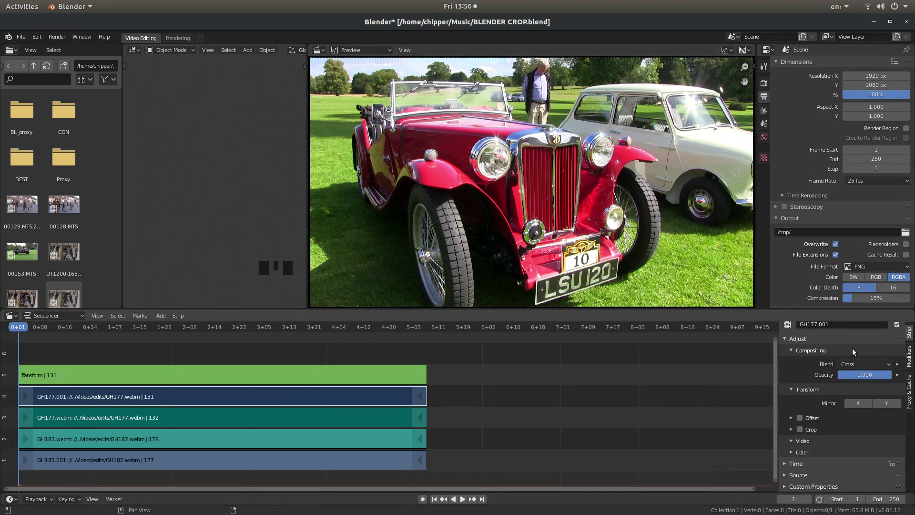
click(791, 390)
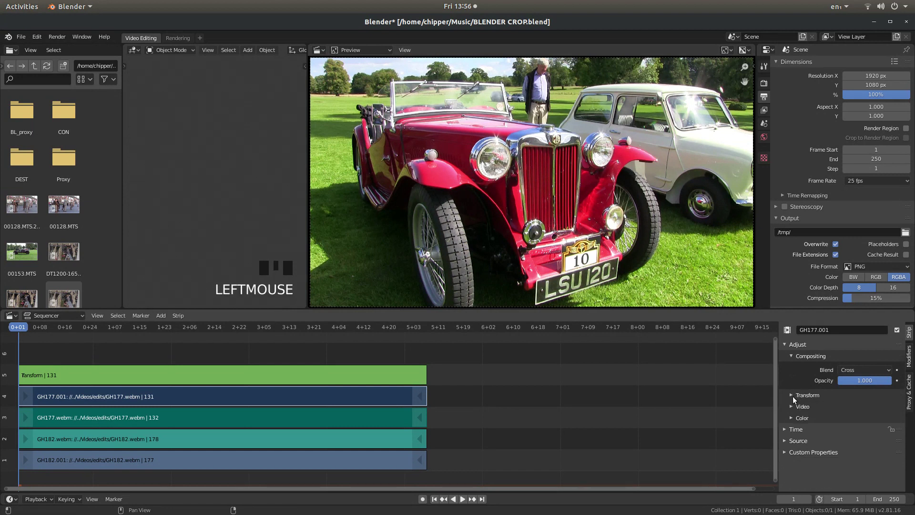
click(794, 396)
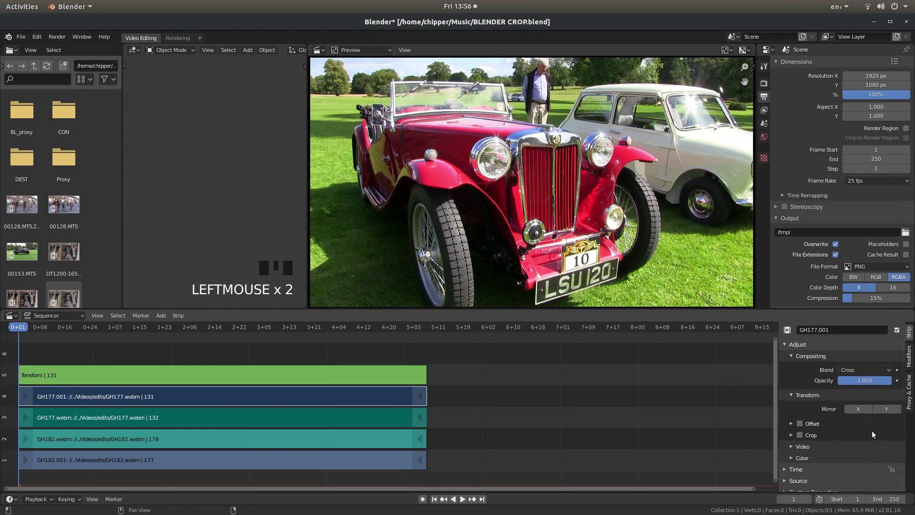
click(799, 422)
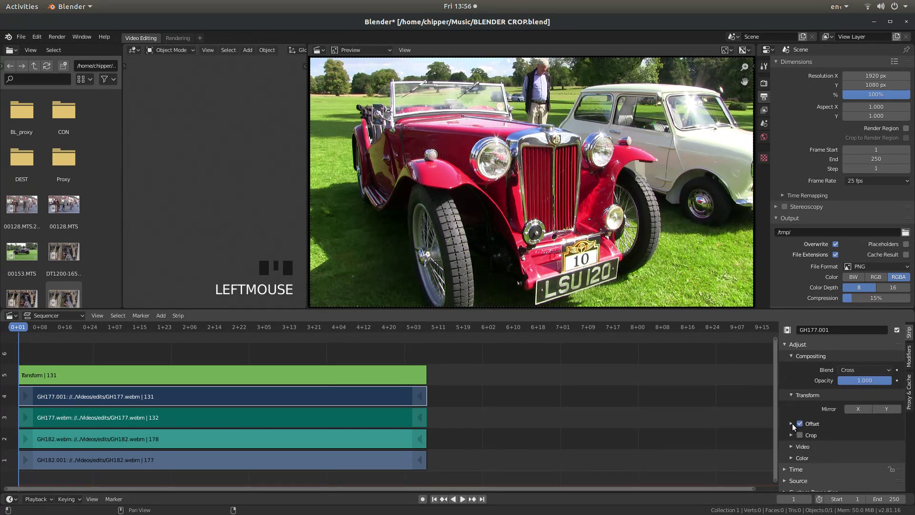
click(792, 423)
scroll(802, 412, down, 3)
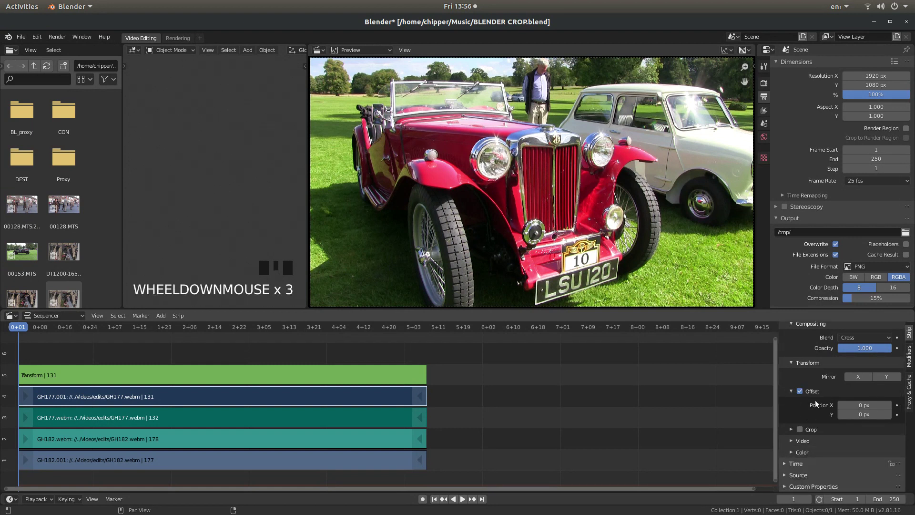
click(799, 430)
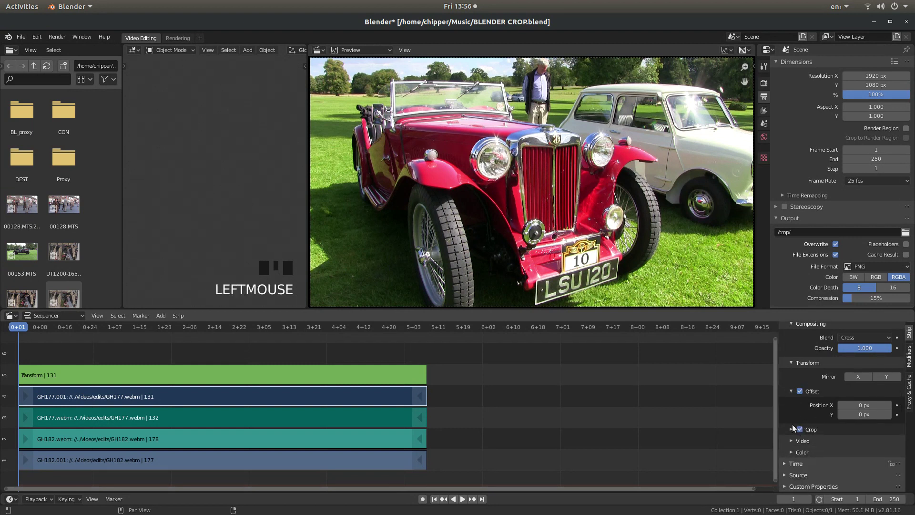
click(791, 429)
scroll(790, 409, down, 1)
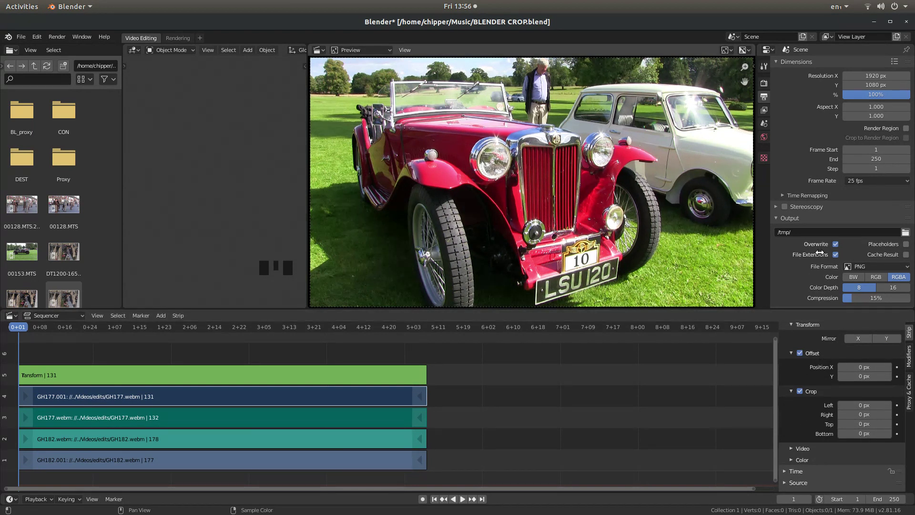
- Crop GH177.001 by 173 px on the left and 396 px on the right
click(852, 405)
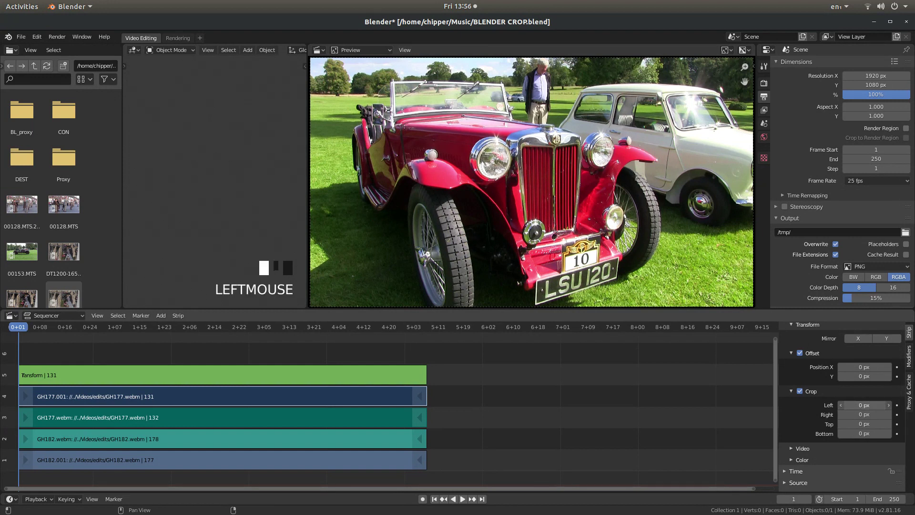
drag(852, 405, 905, 404)
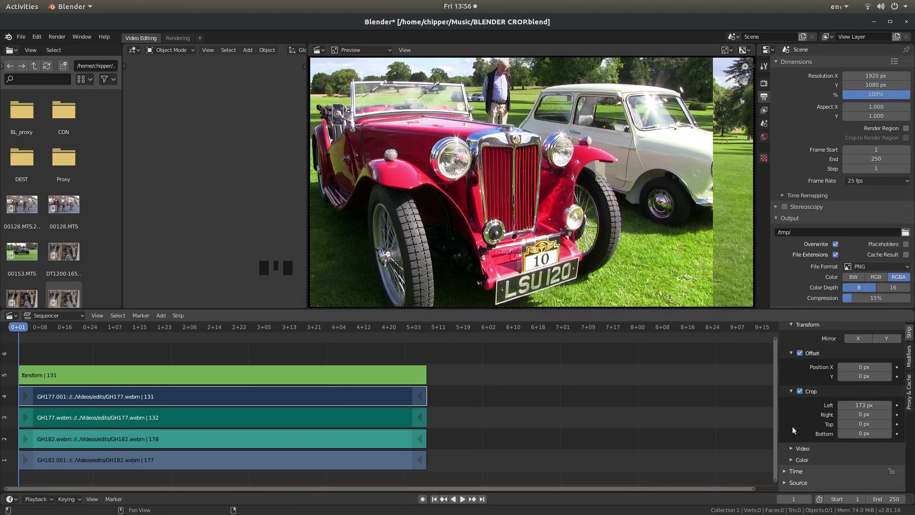
mouse_move(848, 415)
mouse_down()
mouse_move(906, 414)
mouse_move(861, 415)
mouse_up()
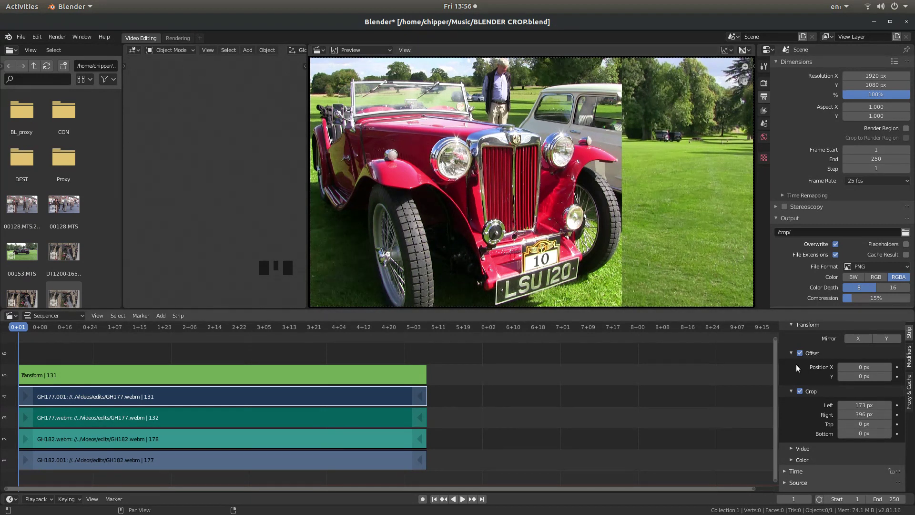
- Set GH177.001's Offset Position X from 0 px to 296 px
click(864, 368)
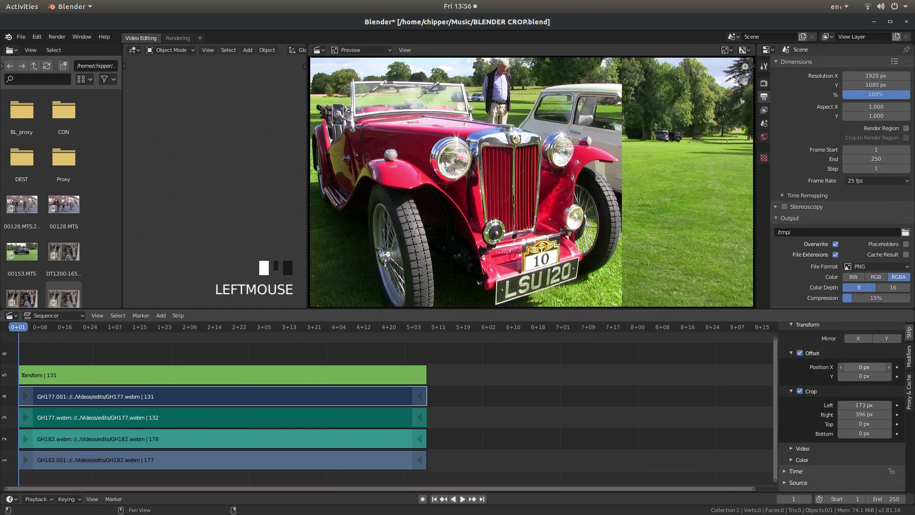
drag(864, 367, 913, 367)
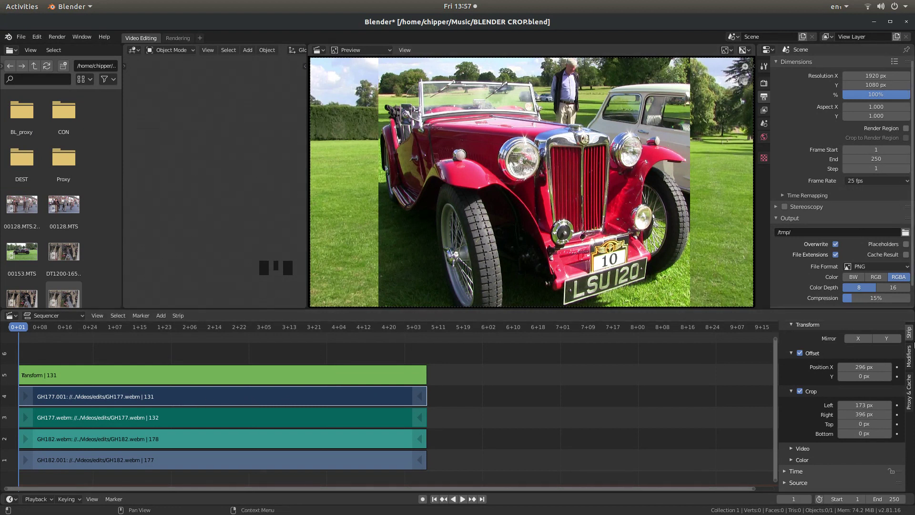
- Change GH177.001's blend mode from Cross to Overlay, then reselect its strip
scroll(824, 356, up, 6)
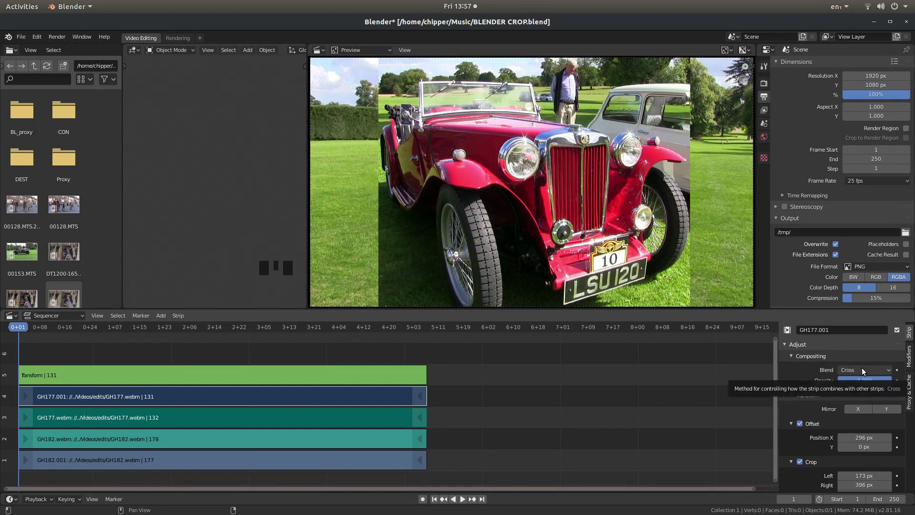
click(862, 367)
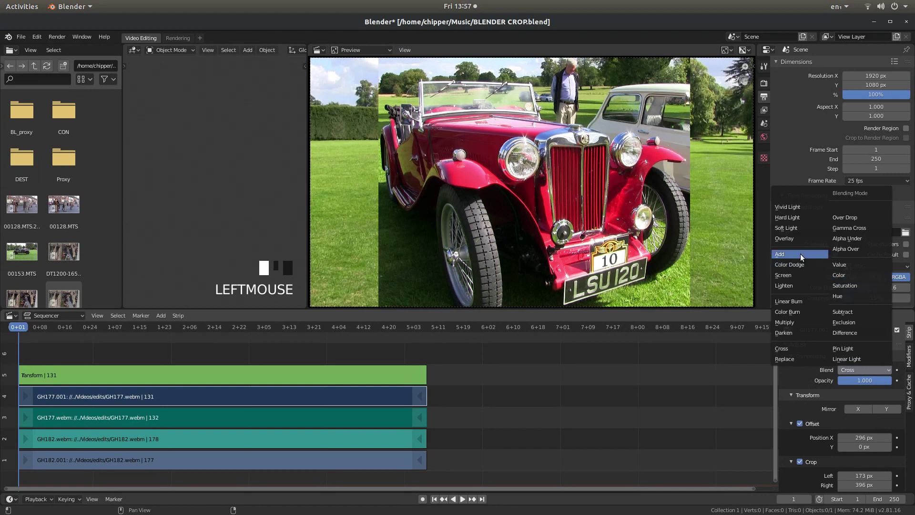
click(785, 236)
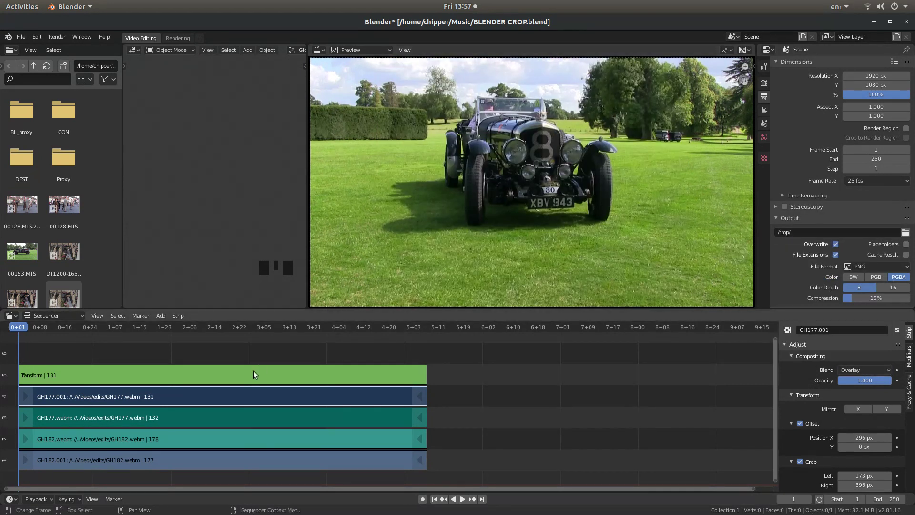
click(194, 395)
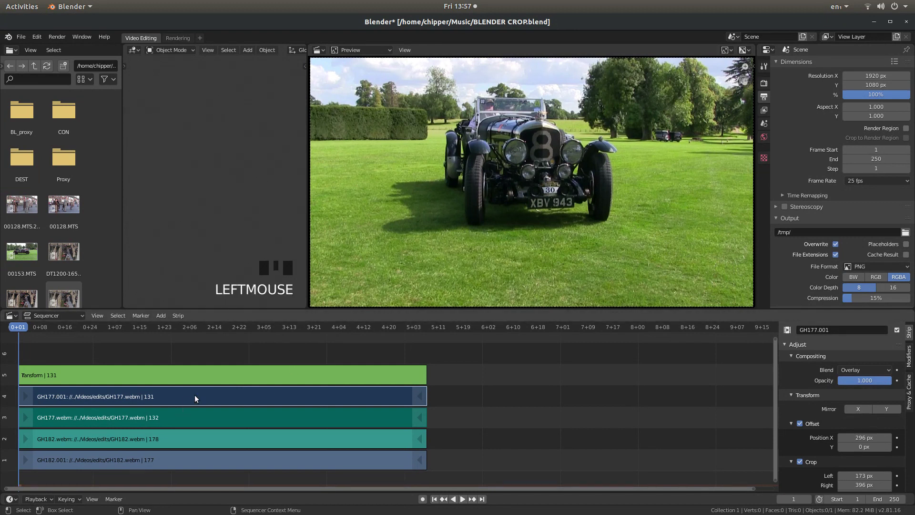
- Add a Transform effect strip to the current selection
click(161, 316)
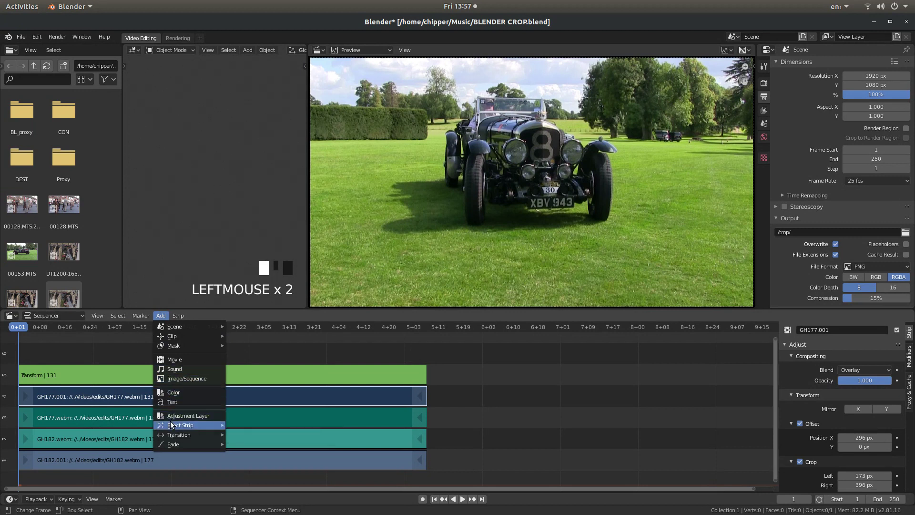
mouse_move(182, 423)
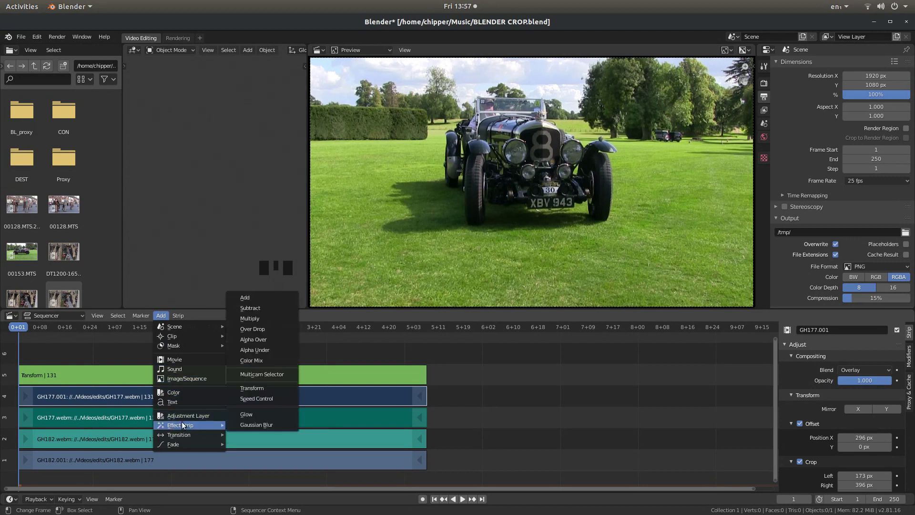
click(259, 390)
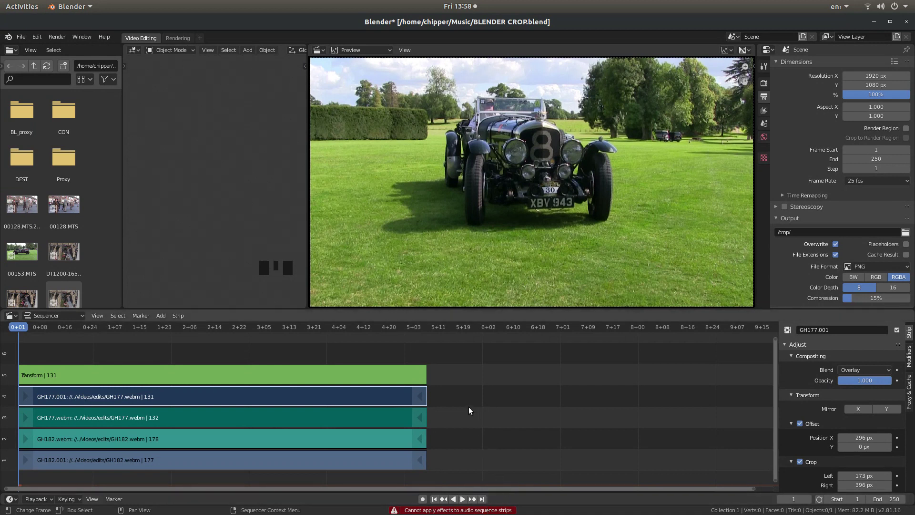
- Select GH177.001 and add a Transform.001 effect strip on it in channel 6
click(222, 460)
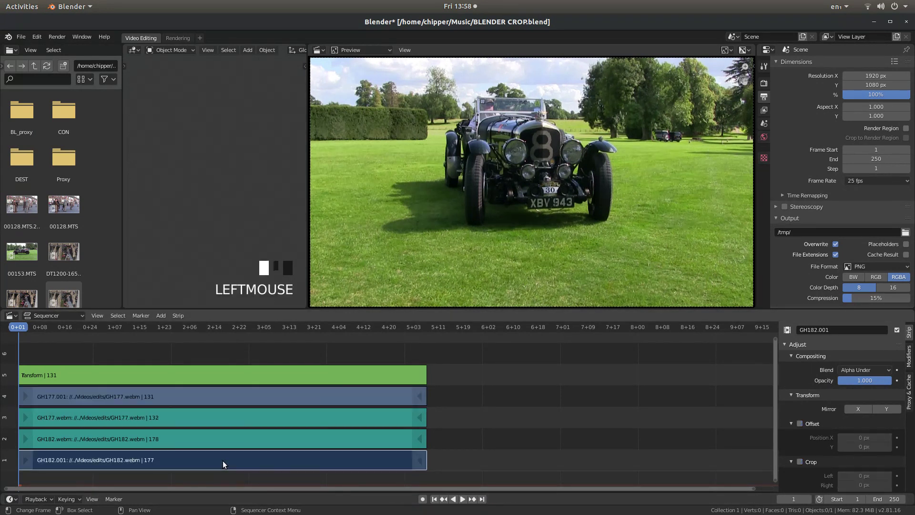
double_click(274, 402)
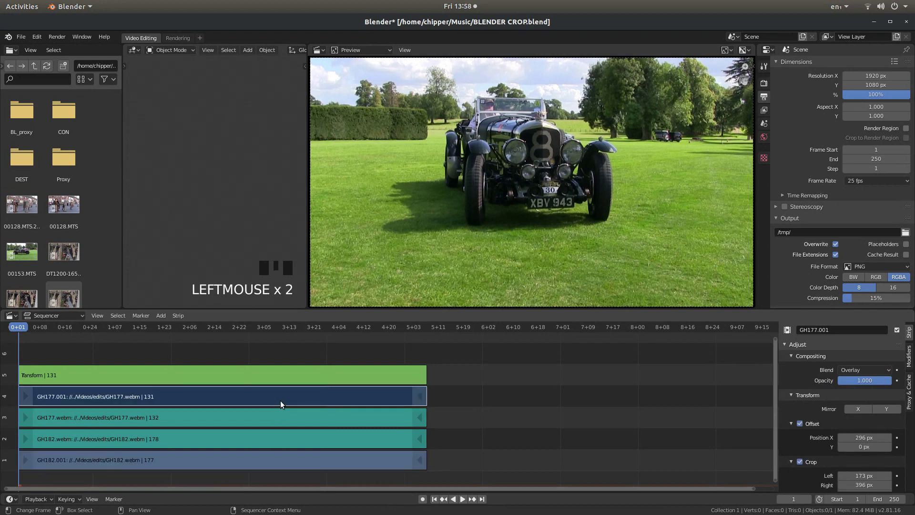
click(160, 316)
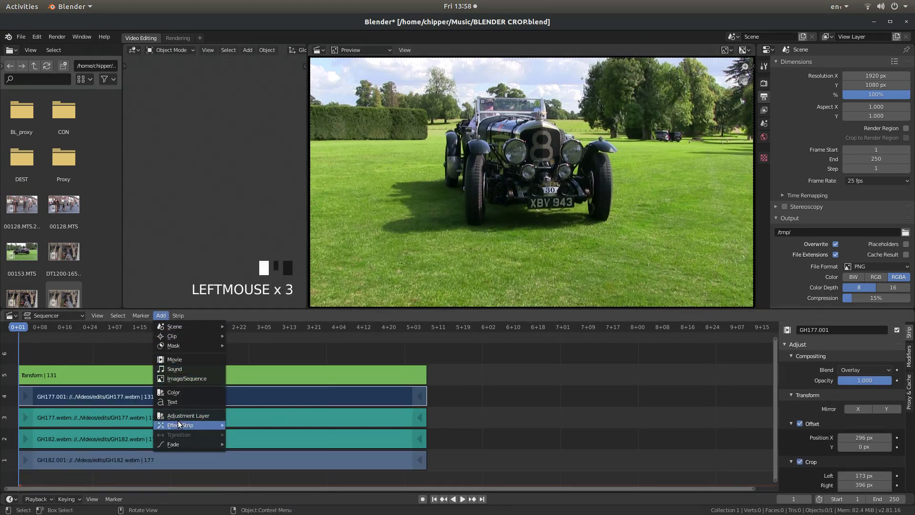
mouse_move(179, 423)
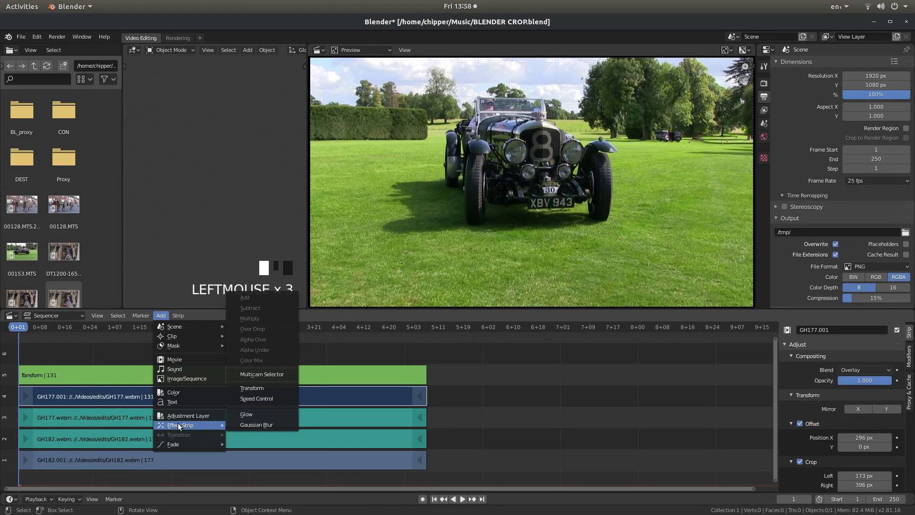
click(256, 389)
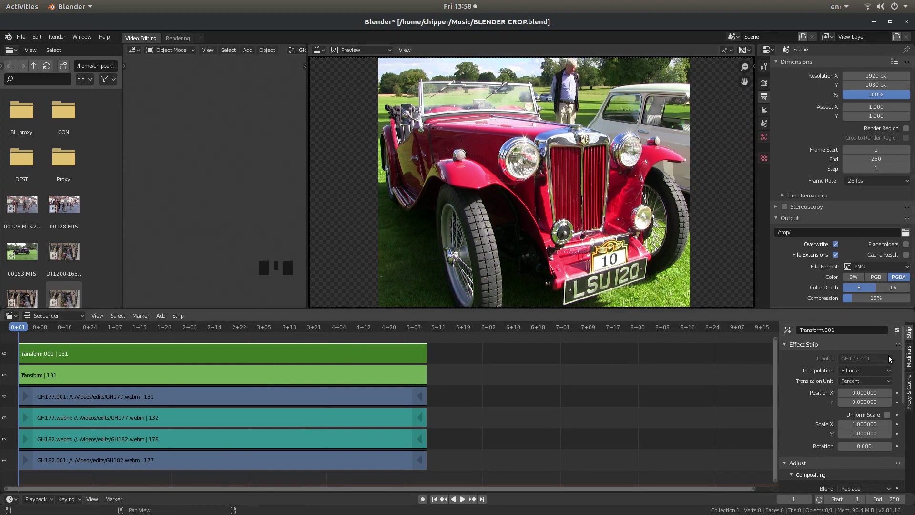
- Scale the Transform.001 red-car picture uniformly to 0.52 and place it at X 30.18, Y -21.39
scroll(791, 379, down, 2)
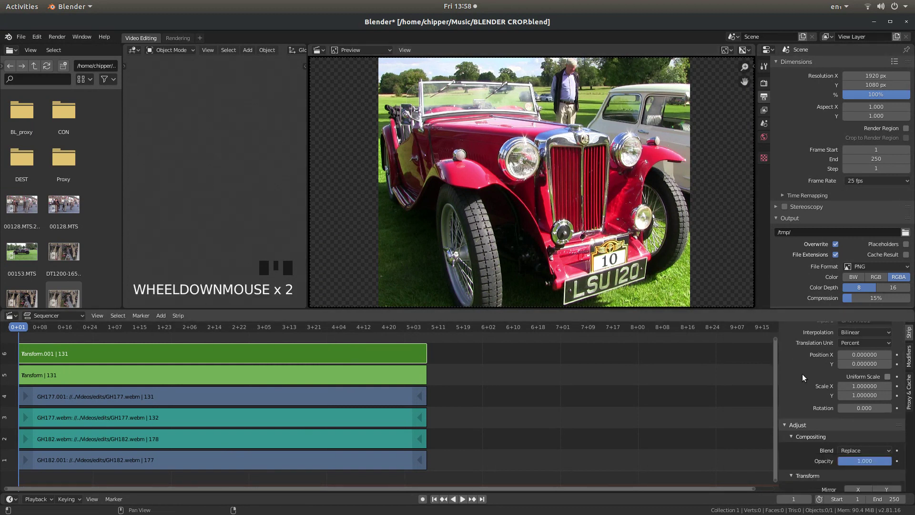
click(887, 376)
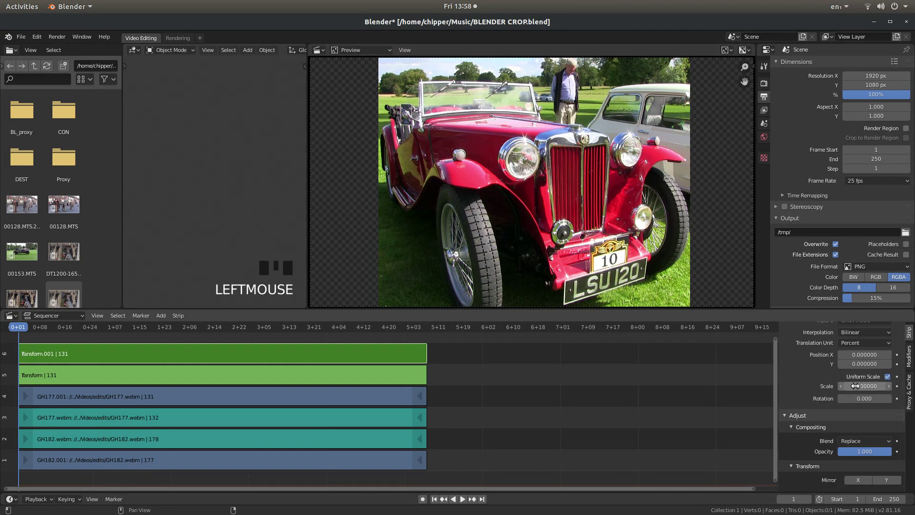
drag(867, 386, 843, 386)
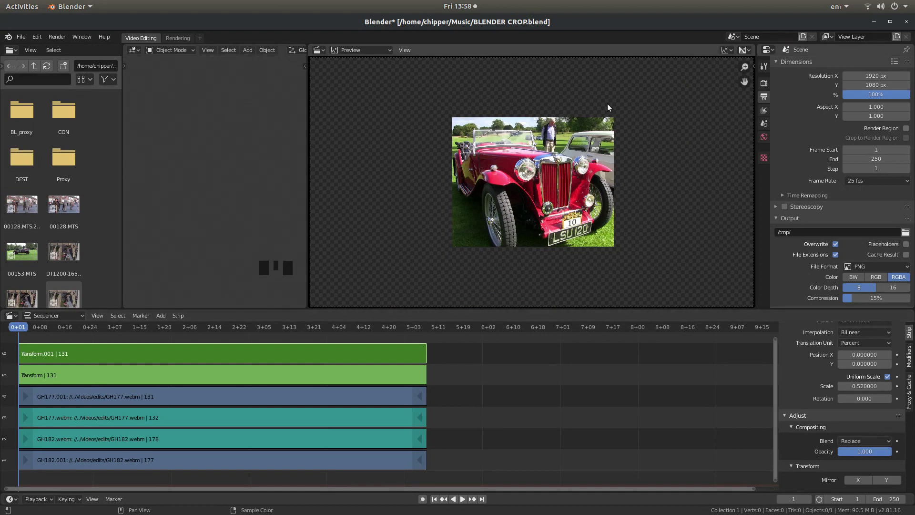
drag(864, 354, 914, 355)
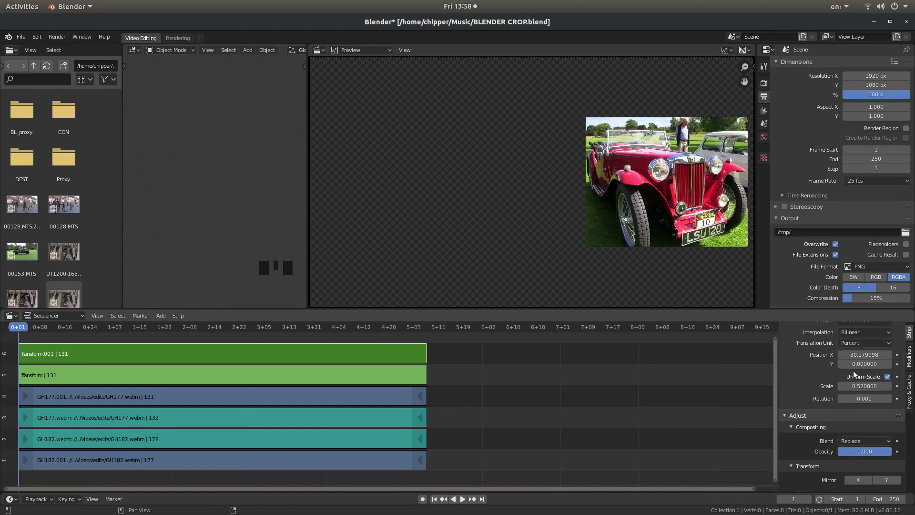
drag(857, 364, 848, 364)
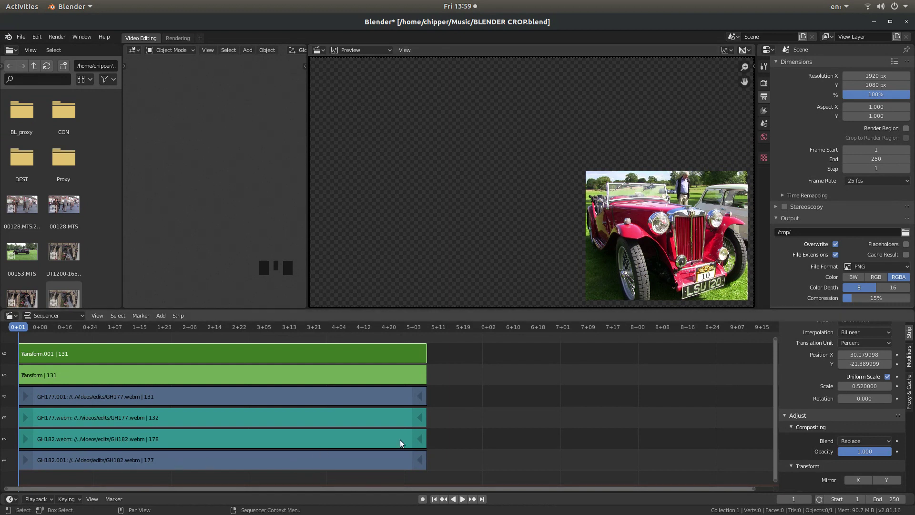
- Select the GH177.001 strip and review its settings
click(253, 398)
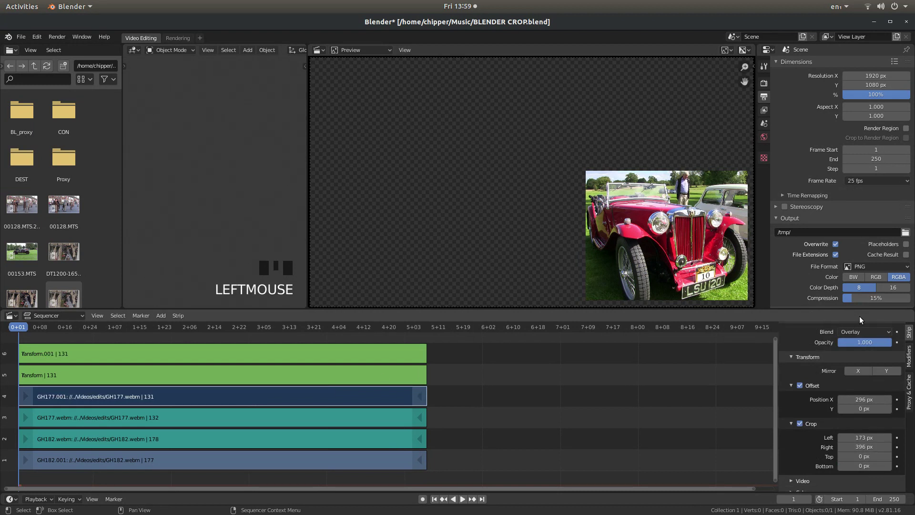
scroll(789, 376, up, 3)
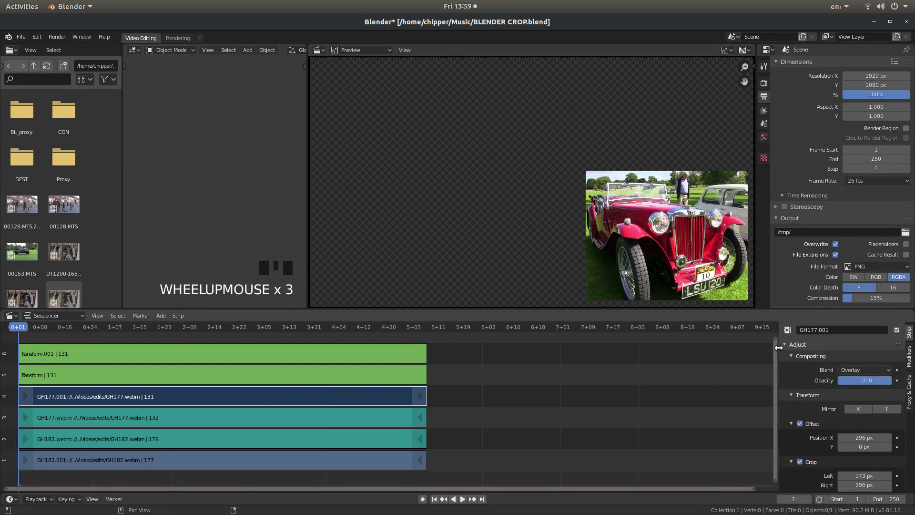
scroll(793, 347, down, 2)
scroll(793, 347, up, 2)
- Set the Transform.001 strip's Blend mode to Alpha Over
click(274, 361)
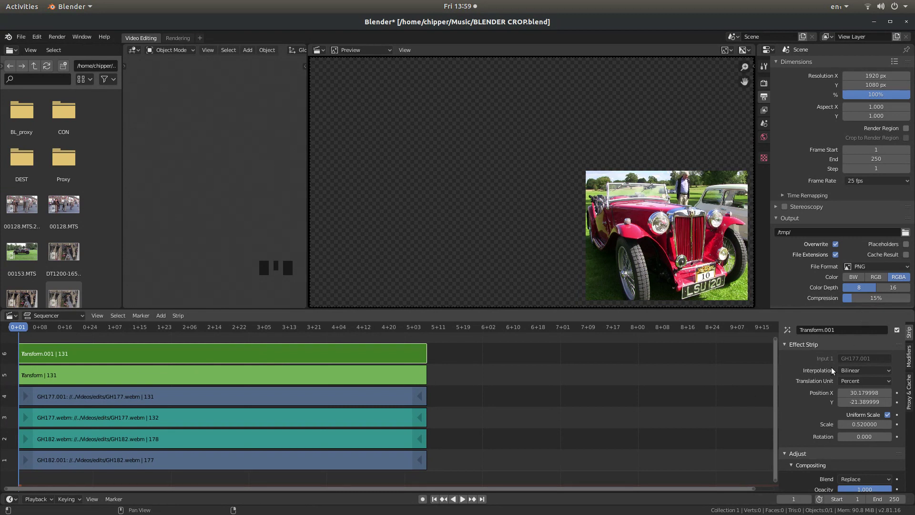
scroll(832, 367, down, 2)
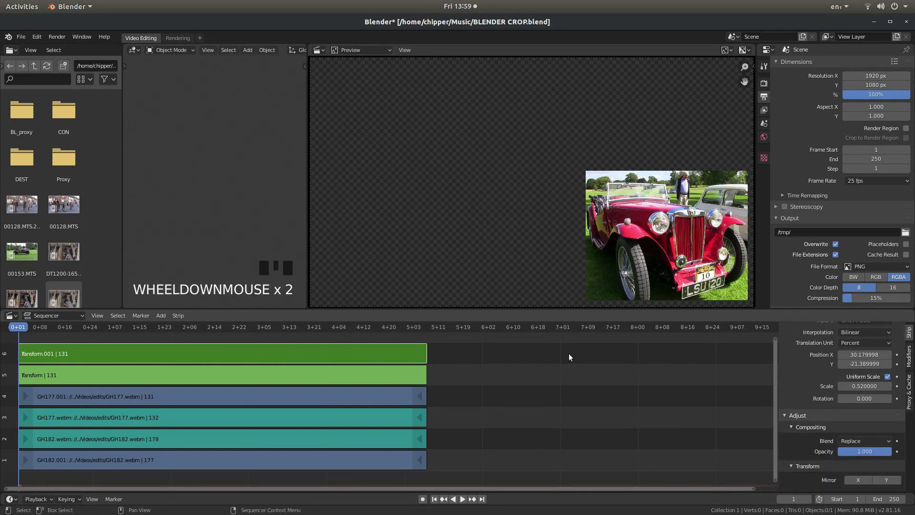
click(862, 443)
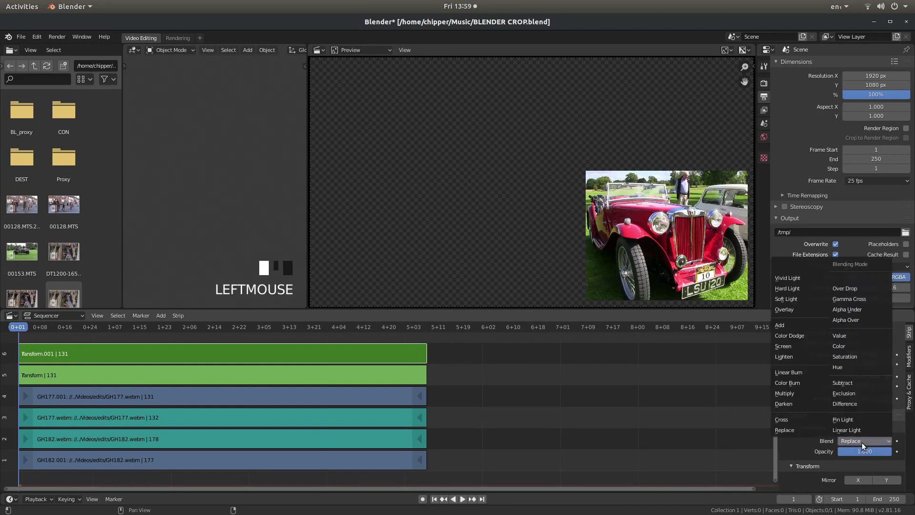
click(859, 321)
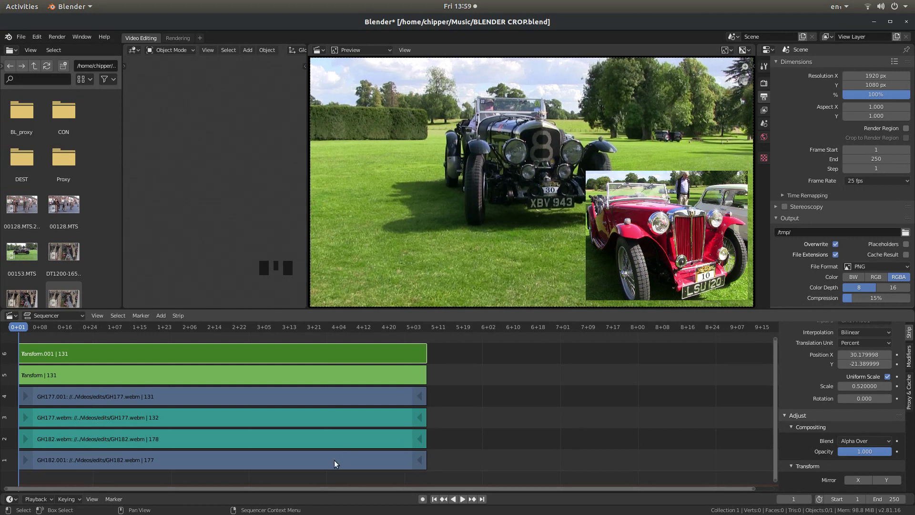
click(231, 457)
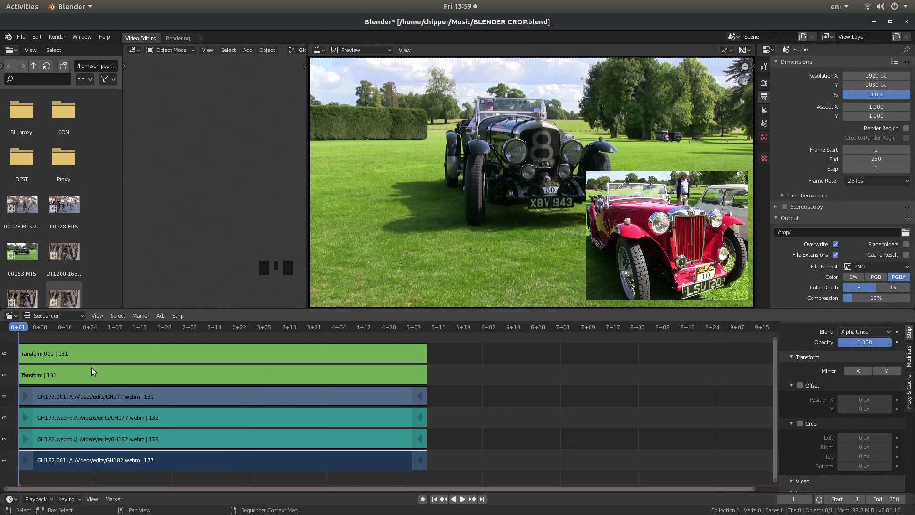
click(155, 377)
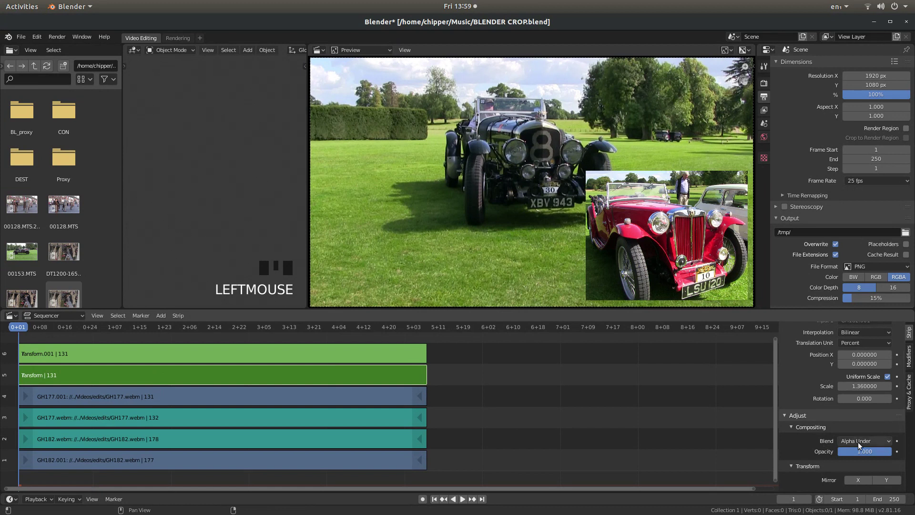
click(229, 393)
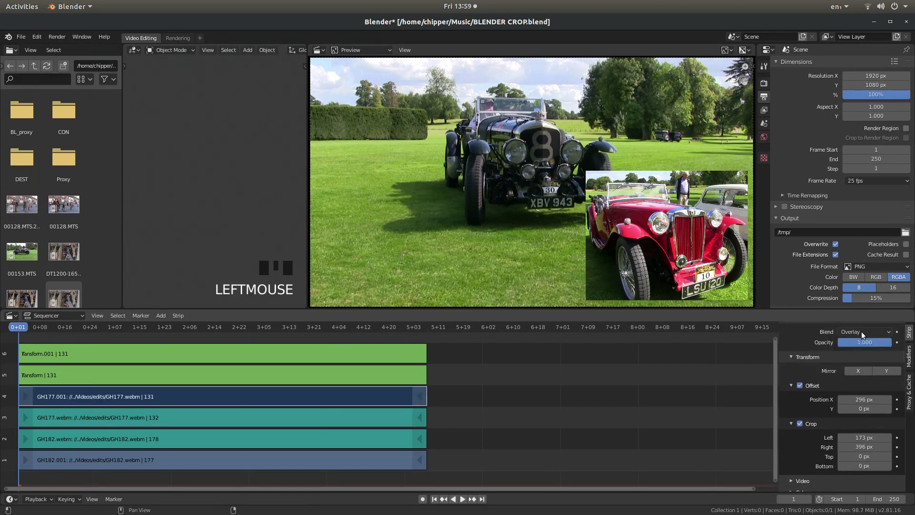
click(293, 356)
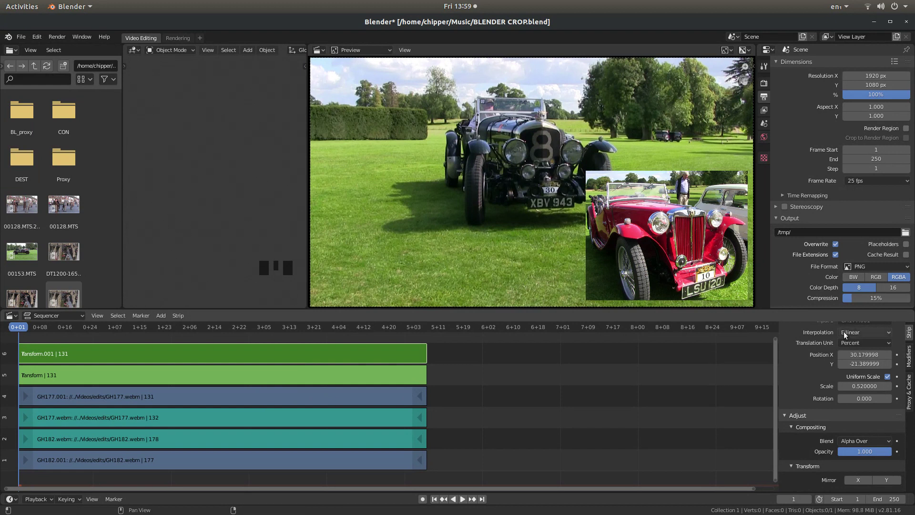
scroll(805, 368, up, 2)
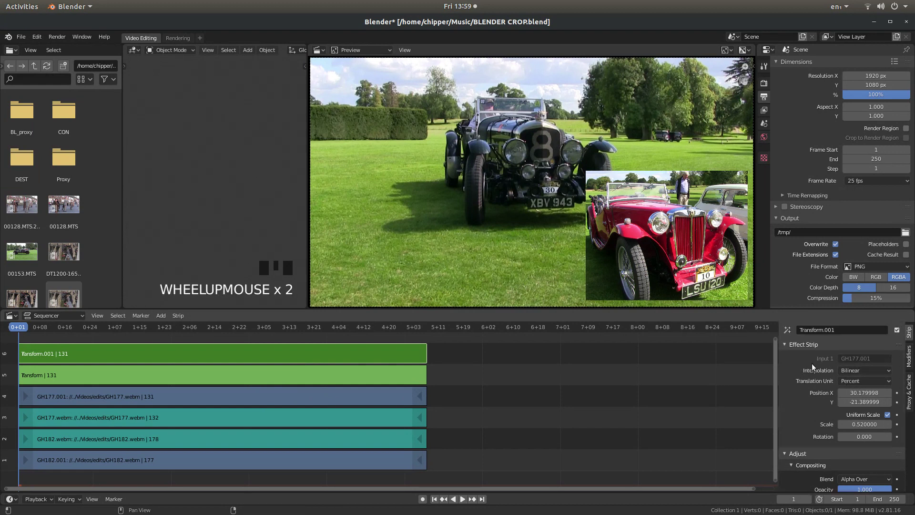
scroll(814, 373, down, 5)
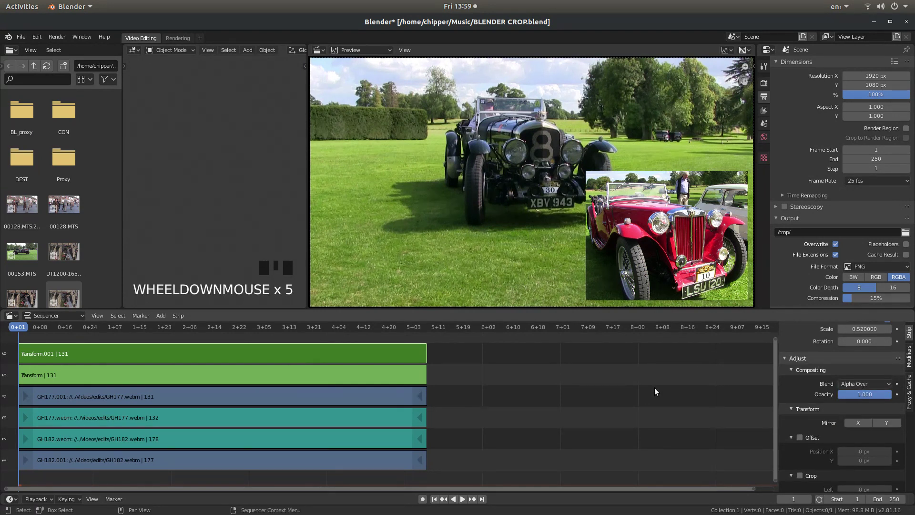